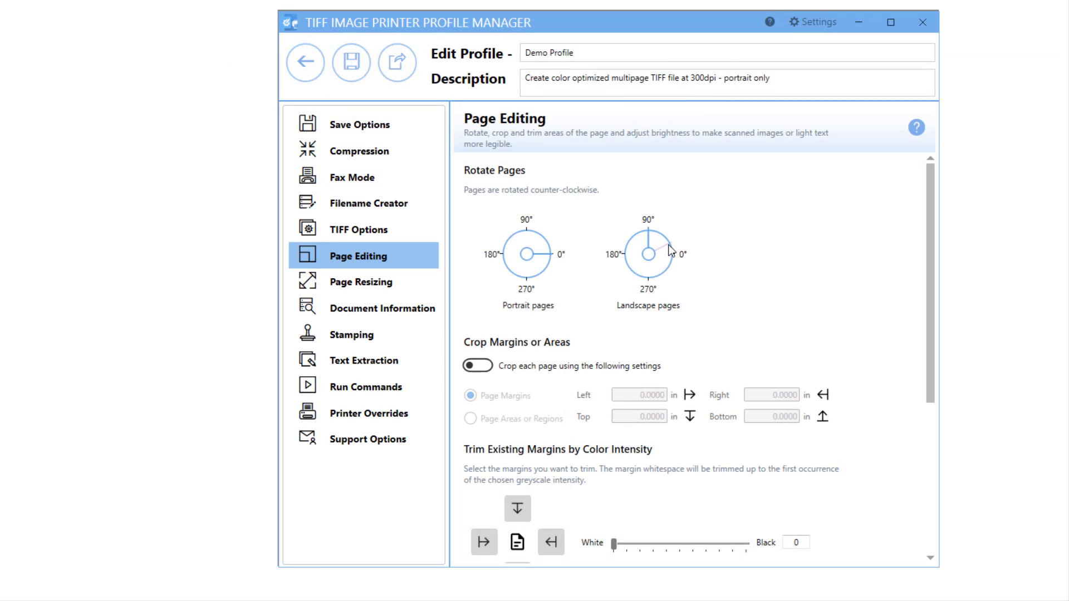
click(416, 280)
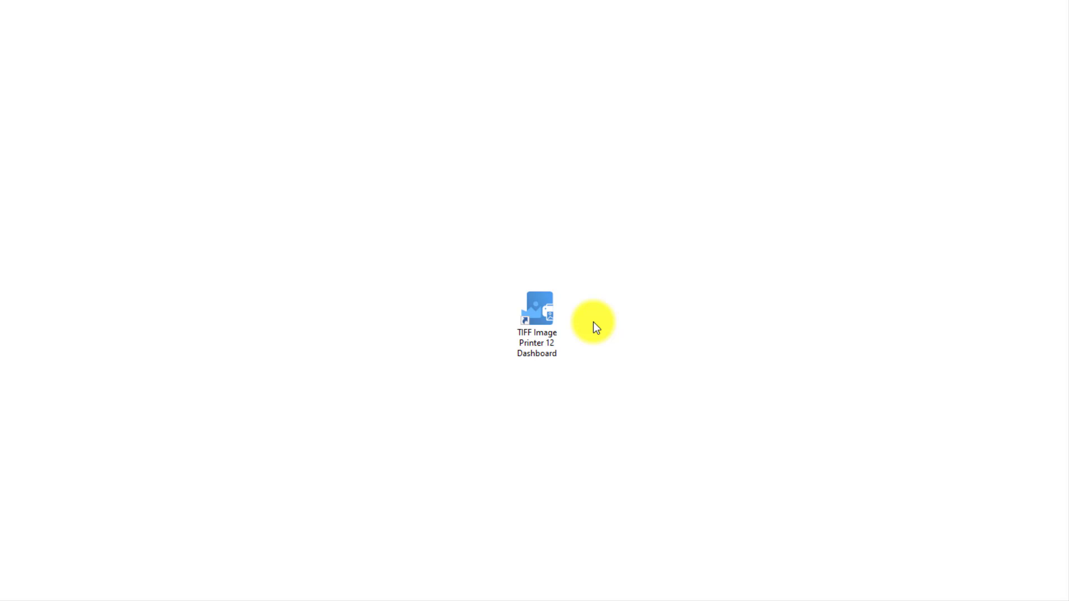
Step: Launch the TIFF Image Printer 12 Dashboard, open its profile manager and duplicate the Color Optimized TIFF profile
click(554, 316)
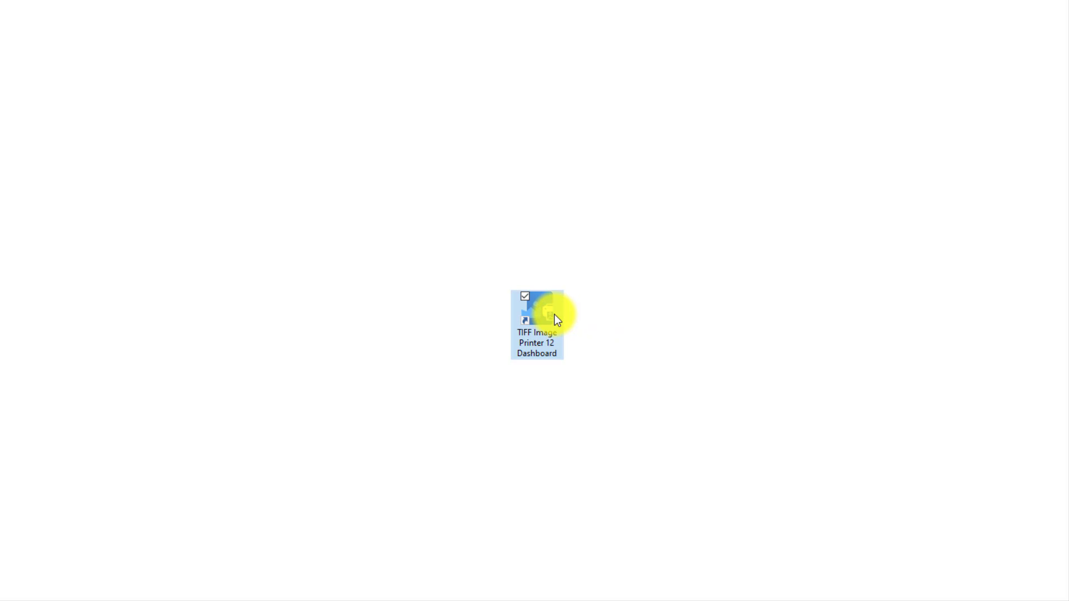
double_click(555, 316)
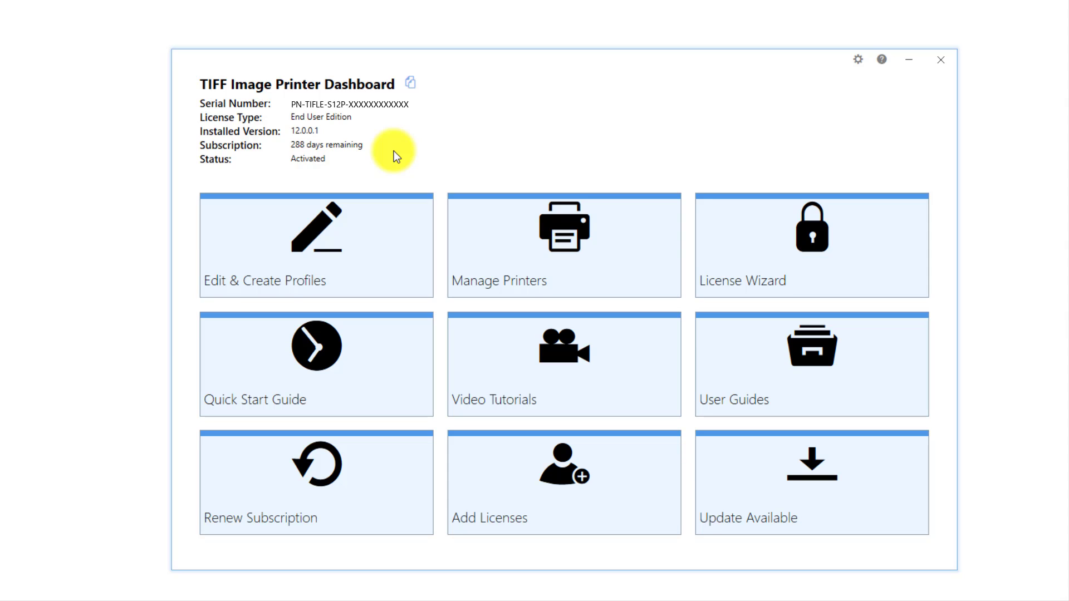
click(375, 221)
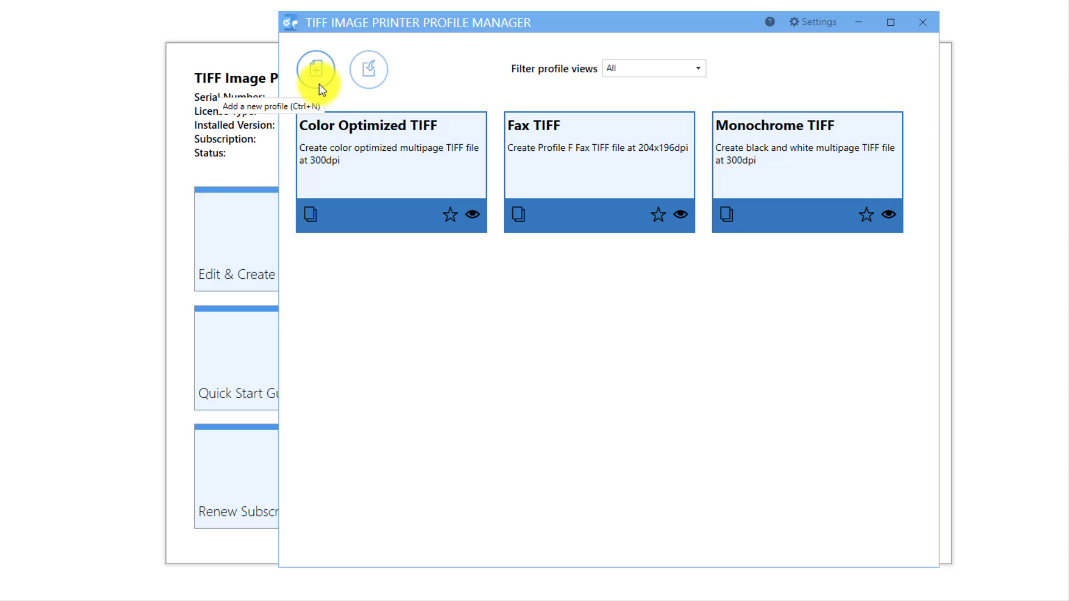
click(309, 221)
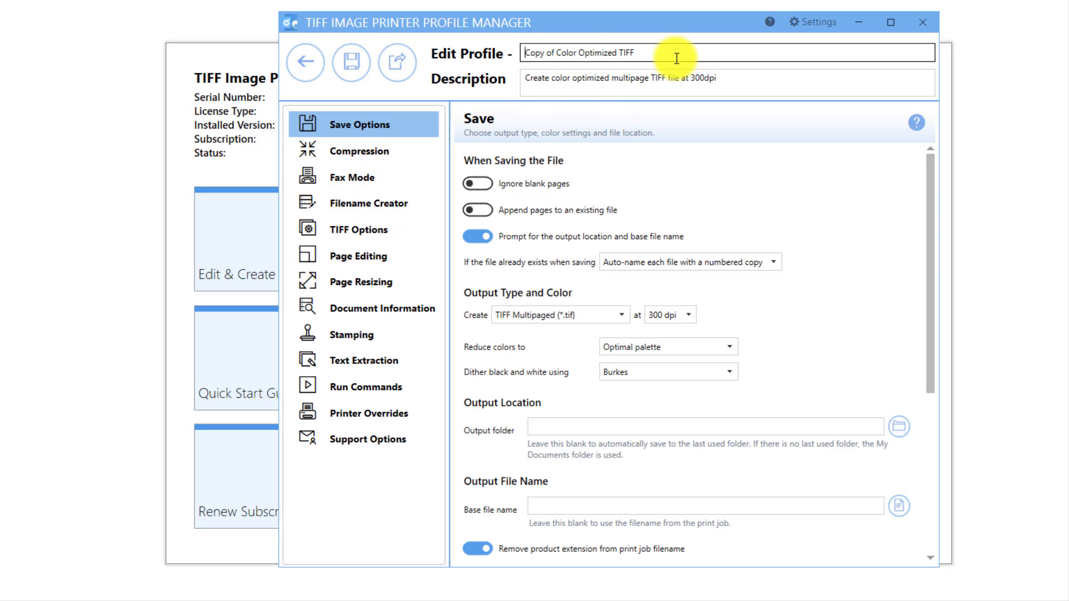
Step: Rename the copied profile to "Demo Profile" and append "- portrait only" to its description
drag(675, 54, 521, 55)
text(D)
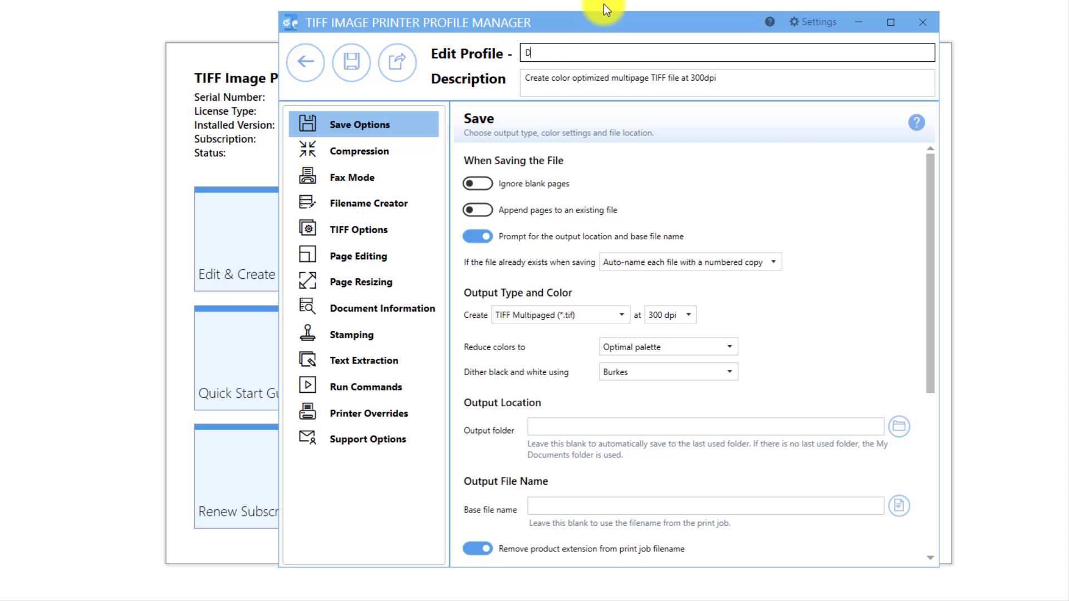
text(emo Profile)
click(736, 80)
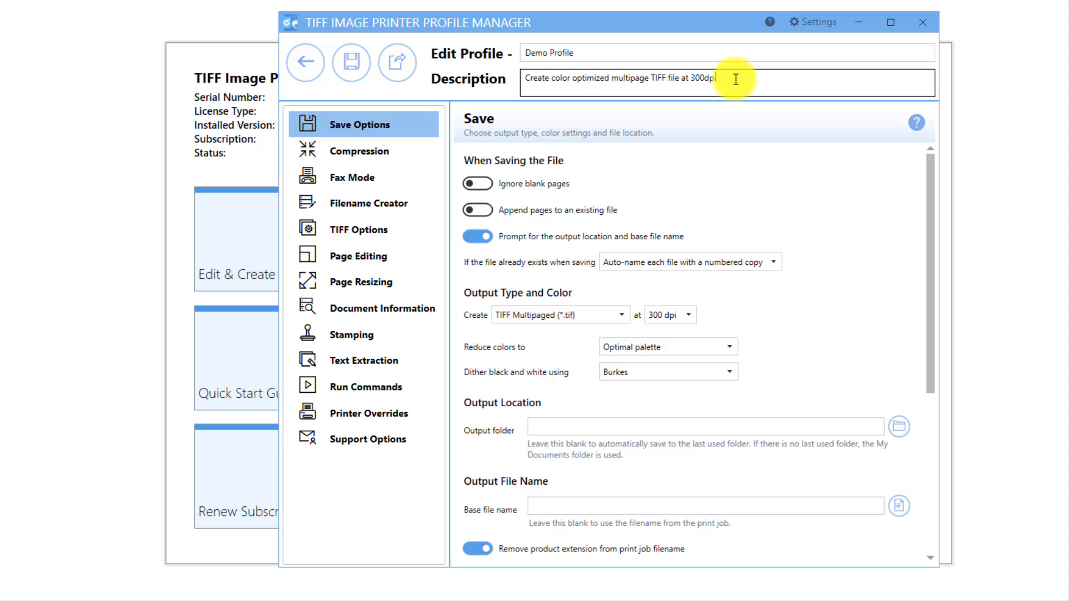
text(- portrait only)
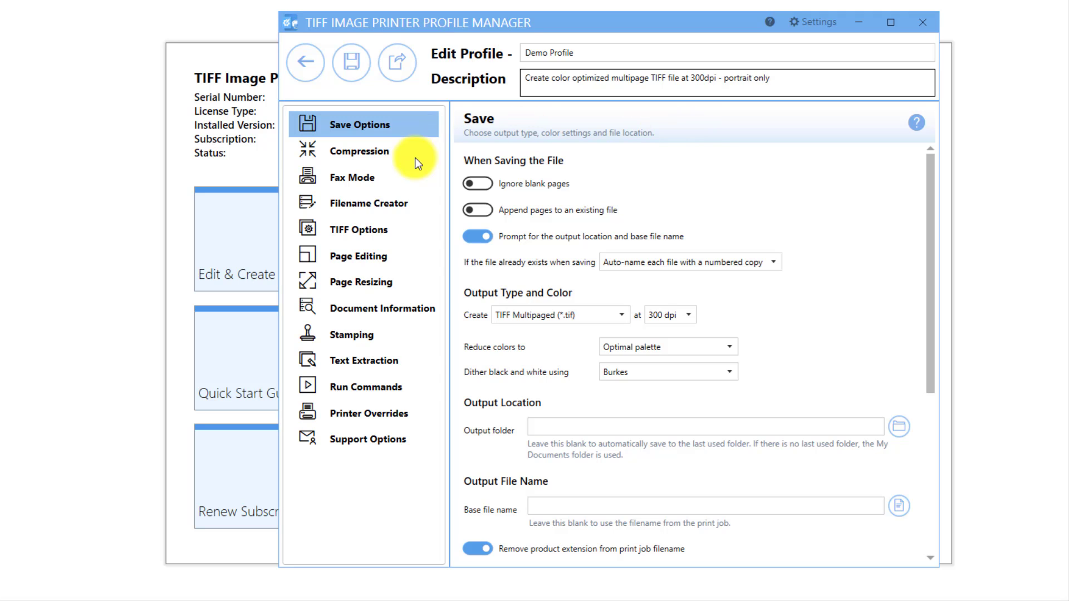
Step: Set the rotation of landscape pages to 90° in Demo Profile, then save the profile and close the profile manager
click(399, 253)
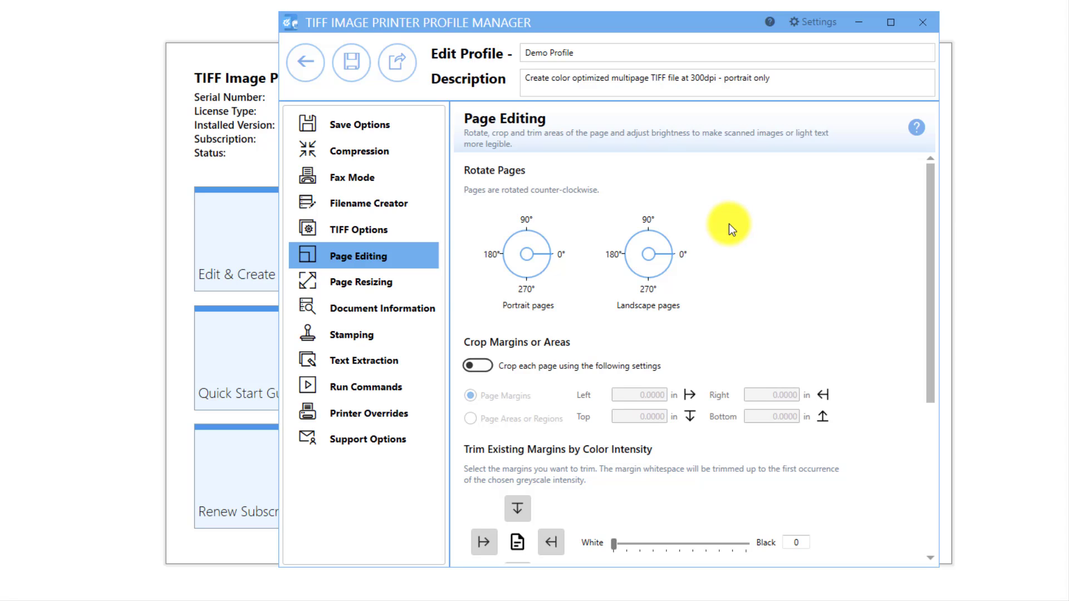
click(650, 233)
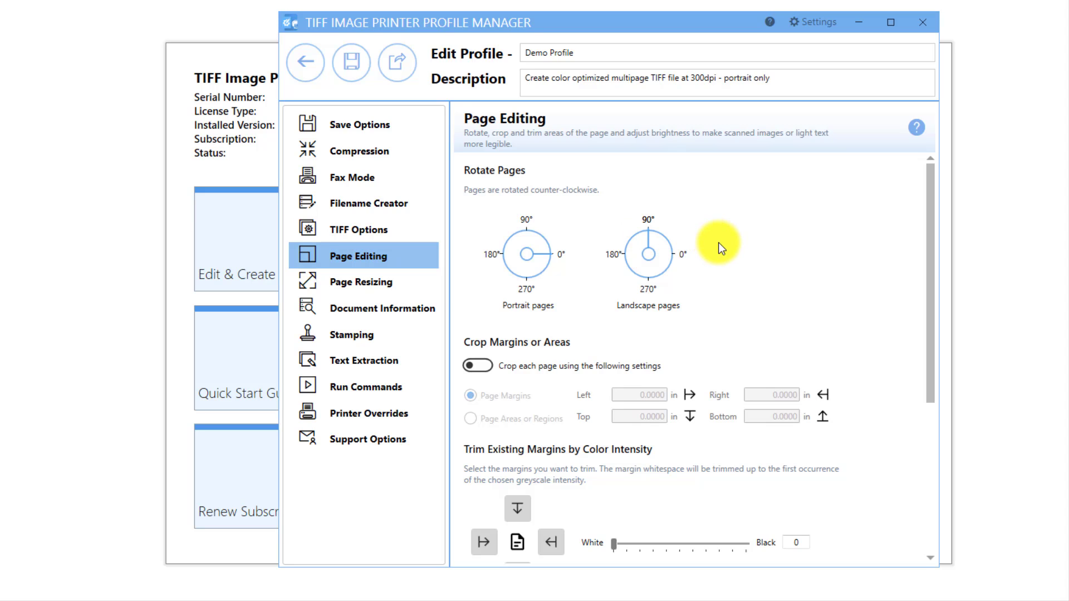
click(360, 78)
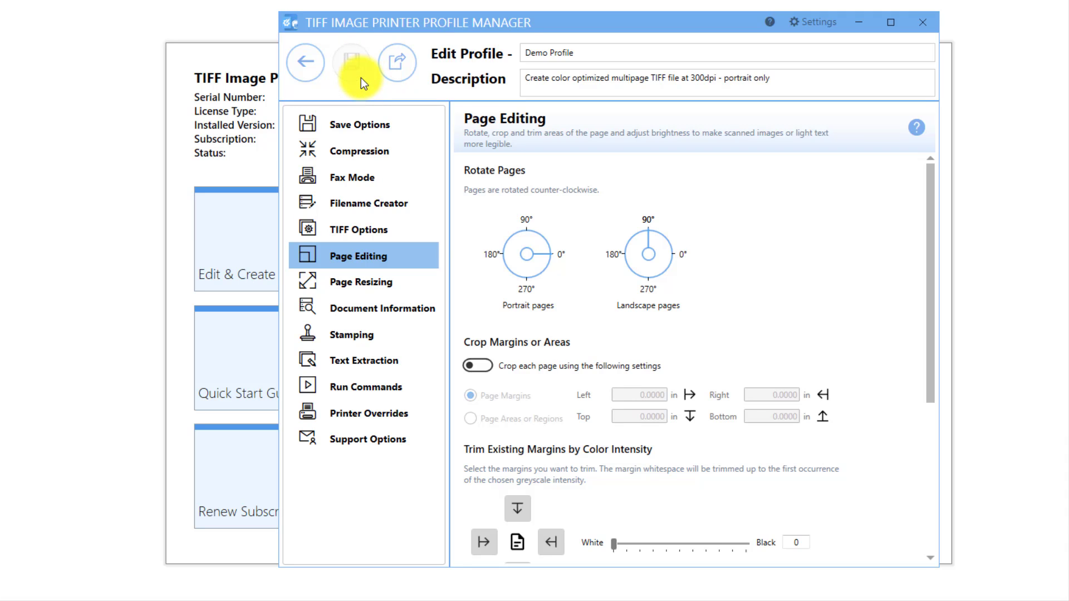
click(313, 77)
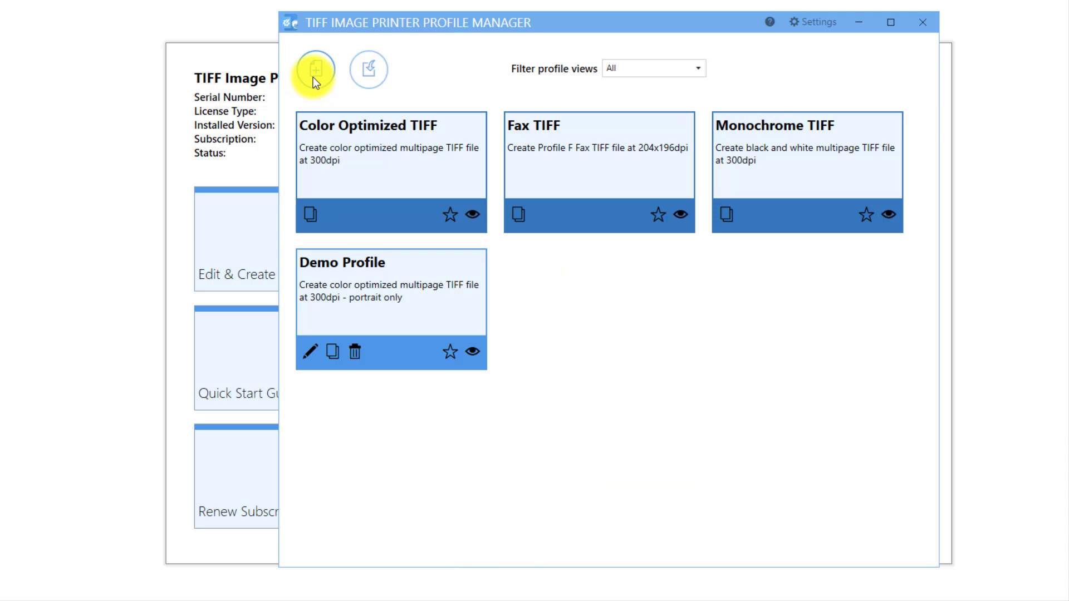
click(923, 22)
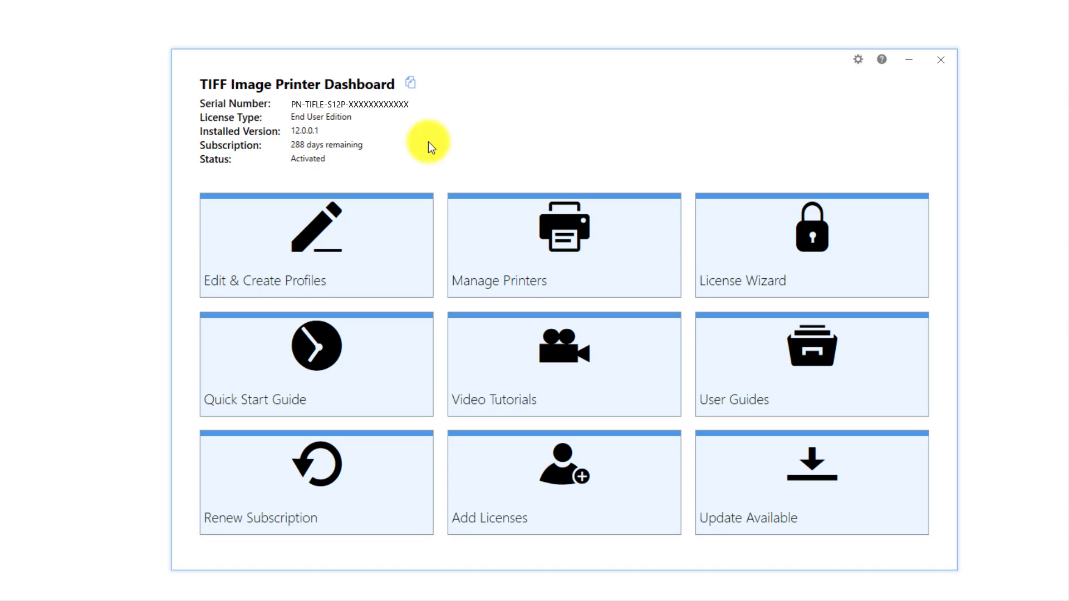
Step: Assign Demo Profile to the TIFF Image Printer 12 printer, save the assignment and close the dashboard
click(564, 242)
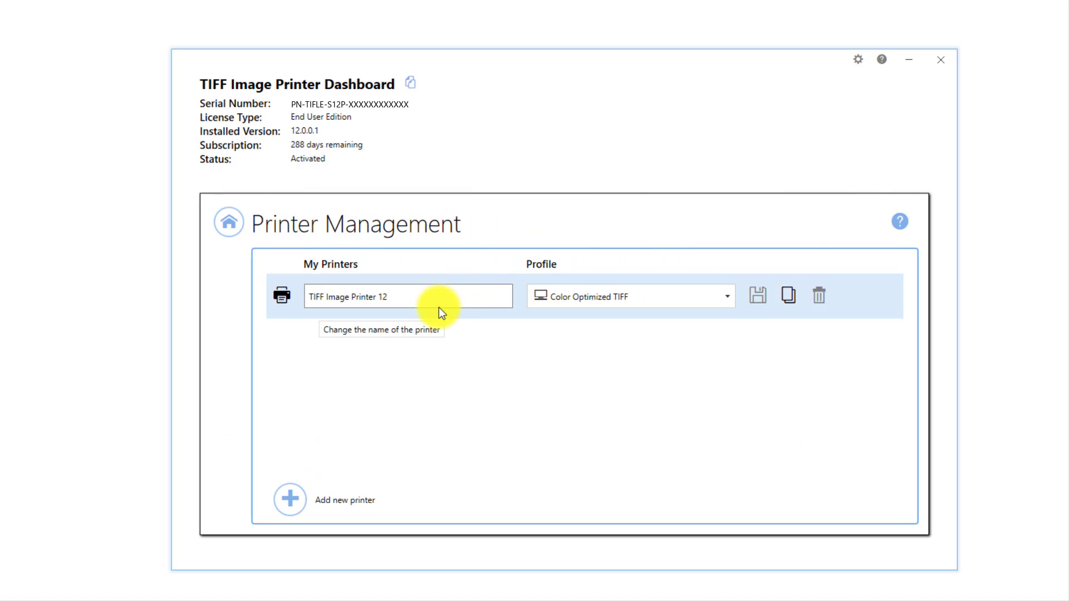
click(726, 296)
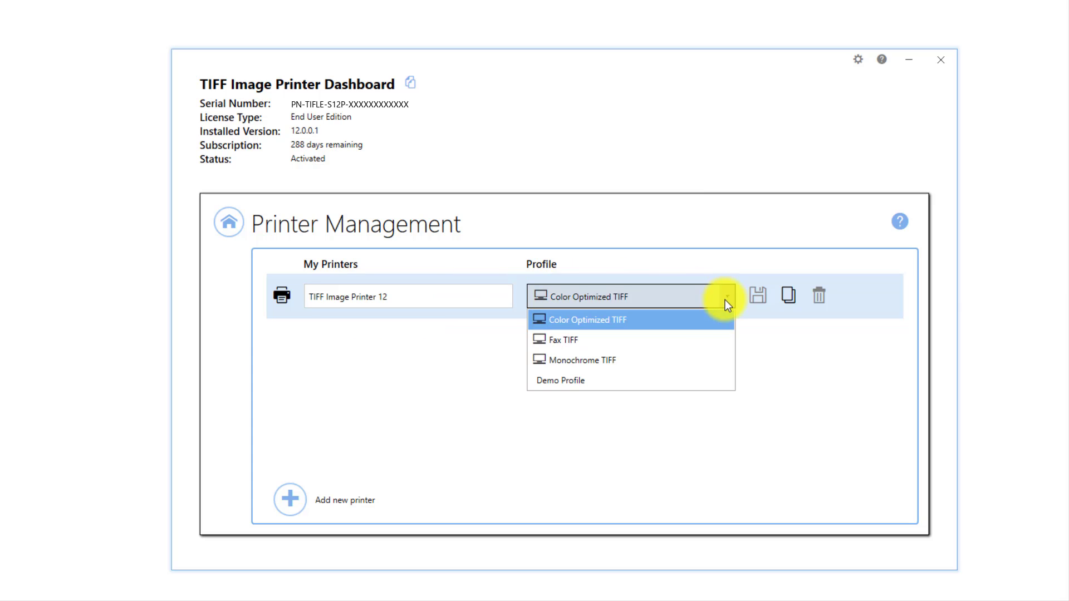
click(644, 386)
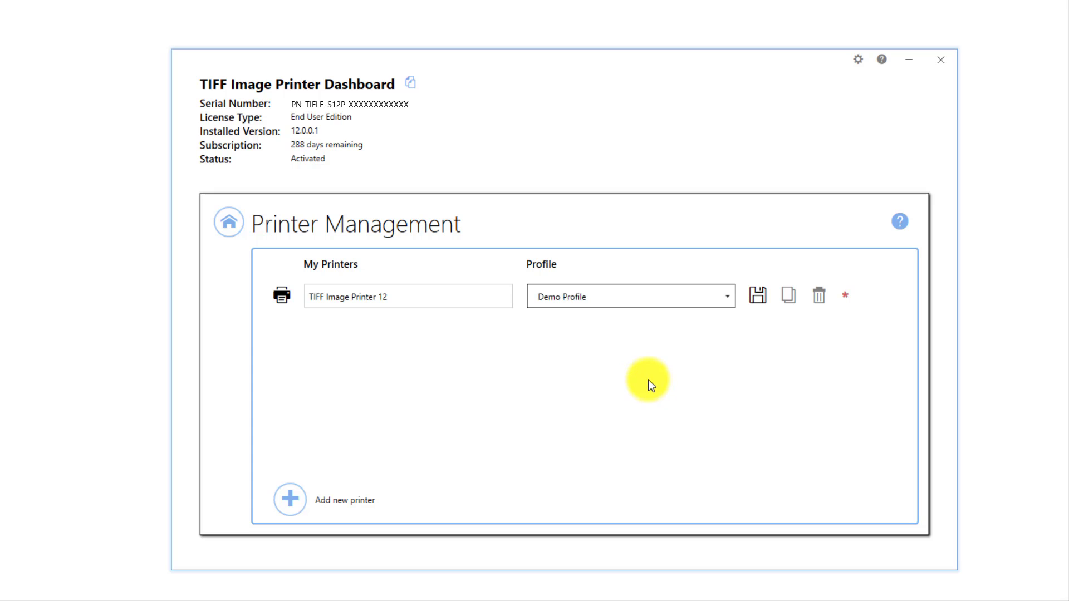
click(759, 290)
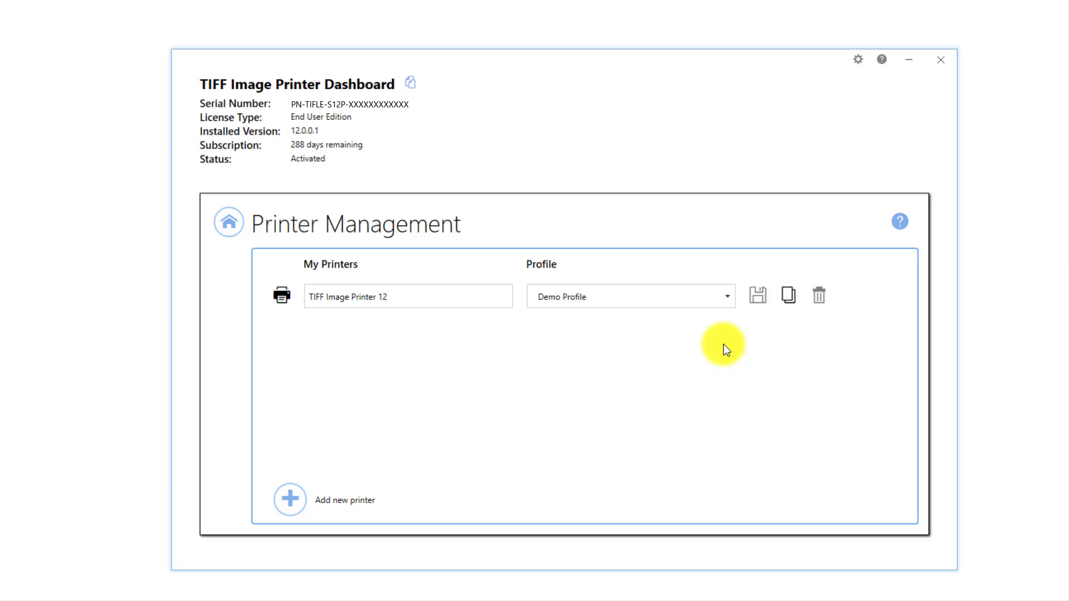
click(229, 234)
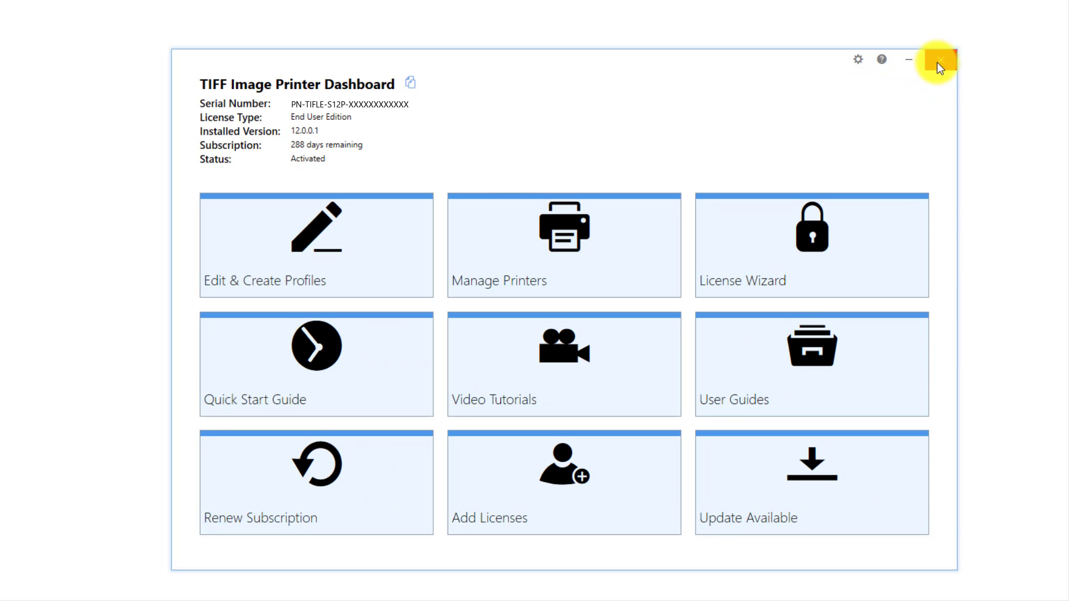
click(940, 61)
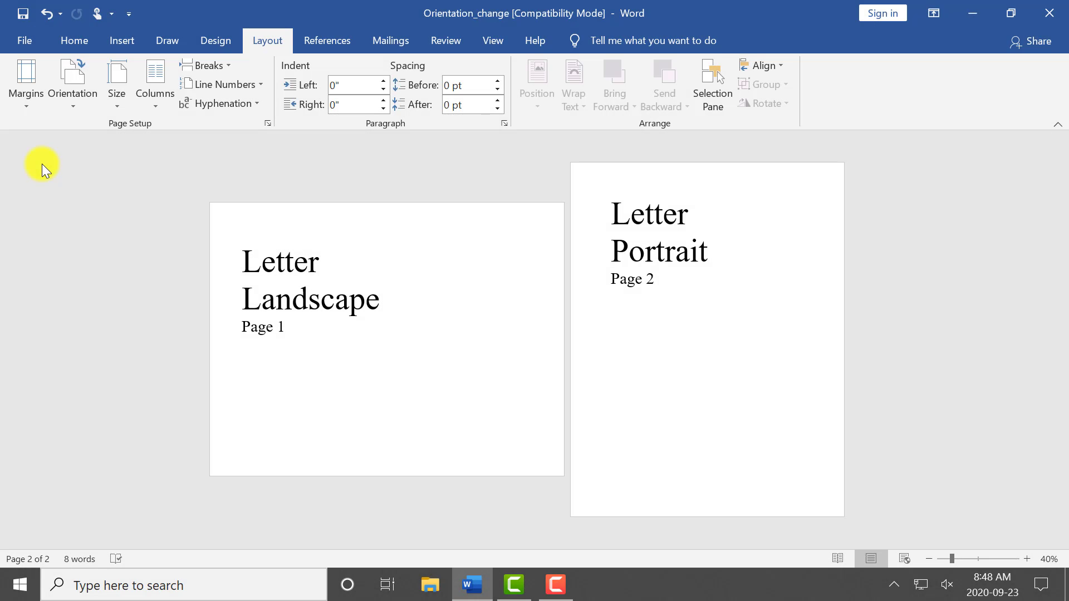
Step: Print all pages of the Word document to TIFF Image Printer 12 as Orientation_change and check both pages of the resulting TIFF
click(26, 32)
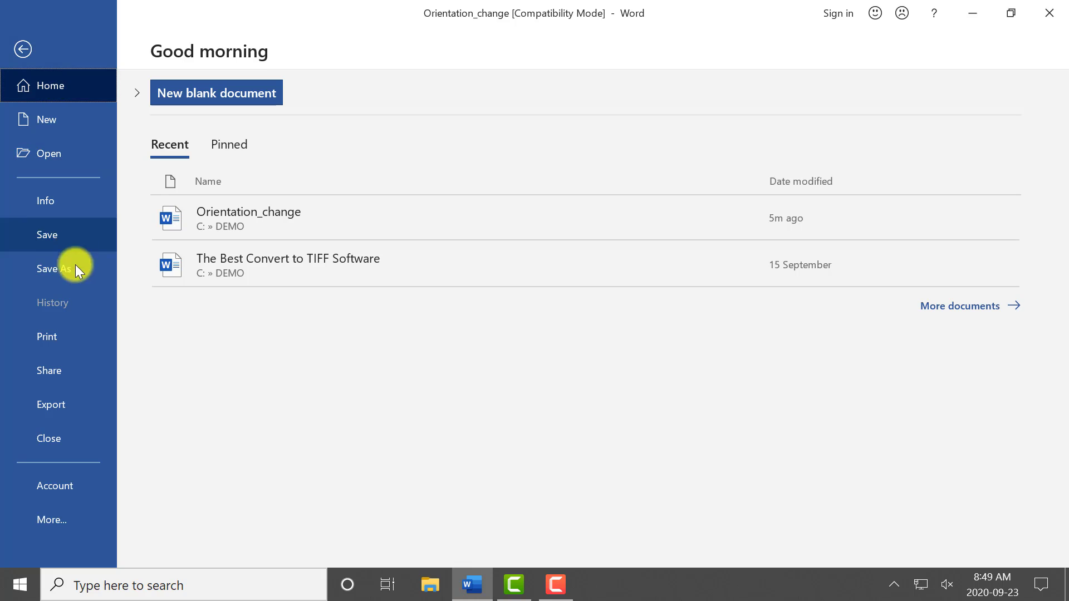
click(74, 327)
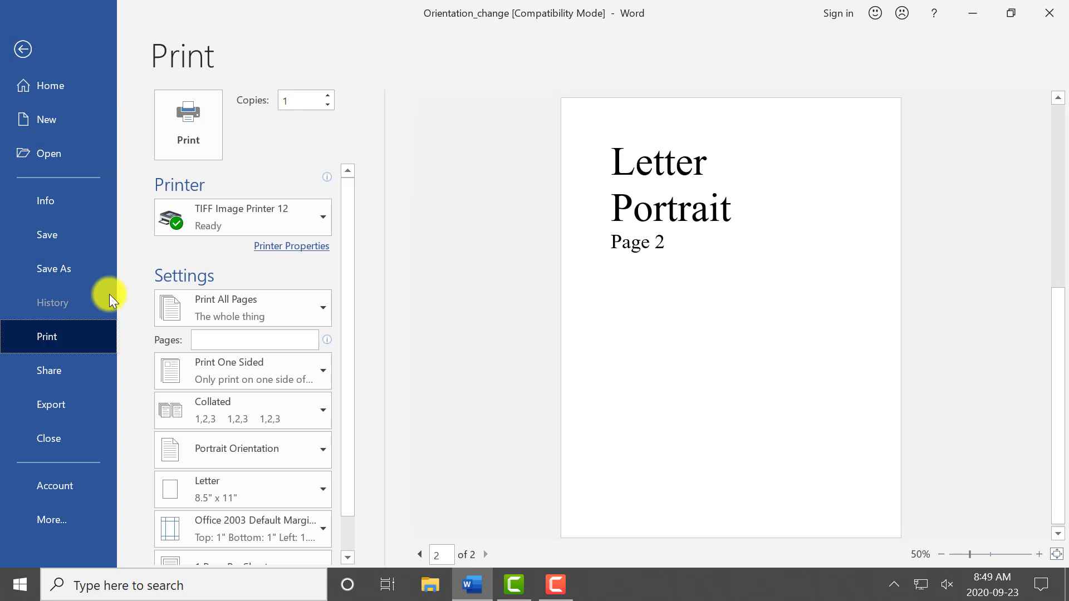
click(202, 136)
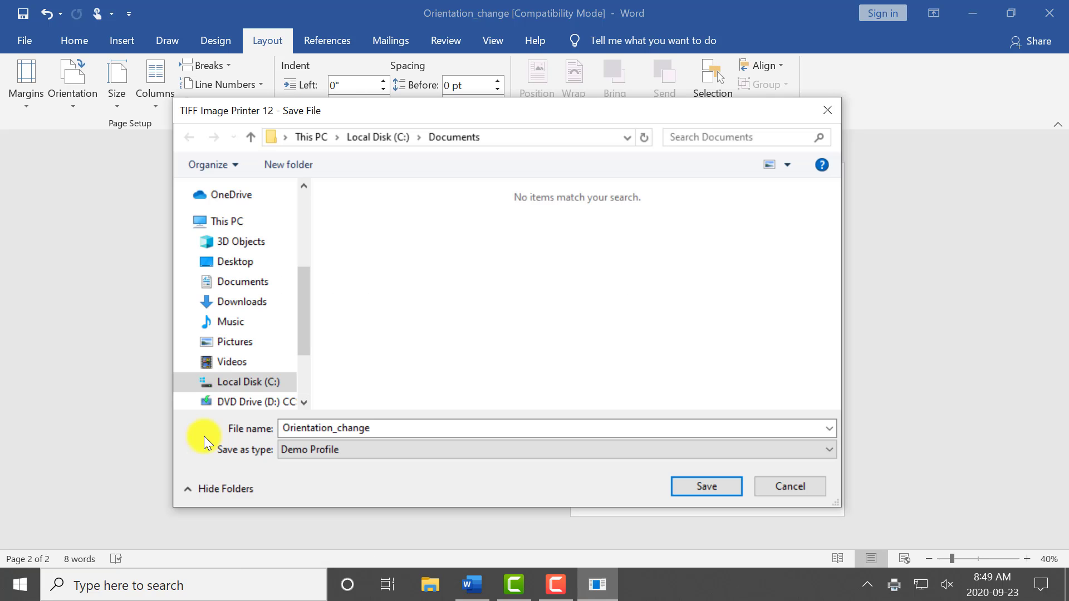
click(727, 489)
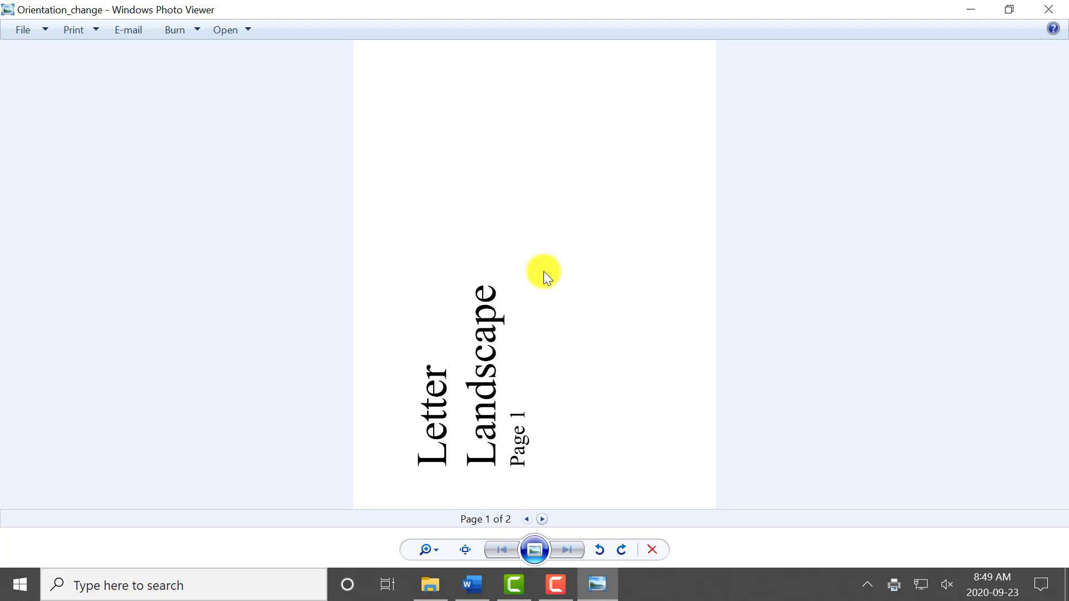
click(545, 518)
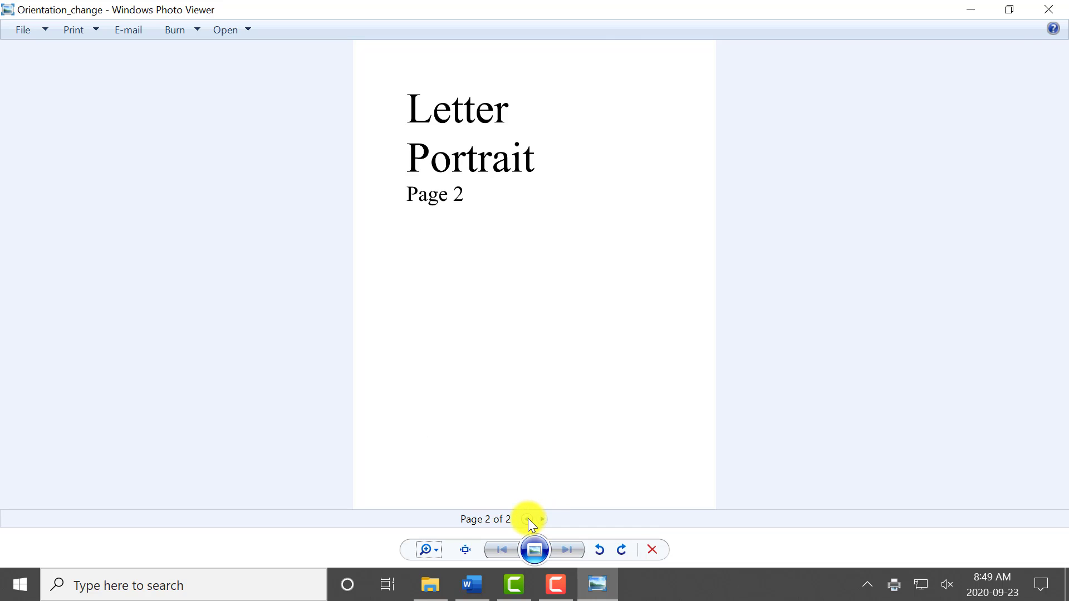
click(527, 519)
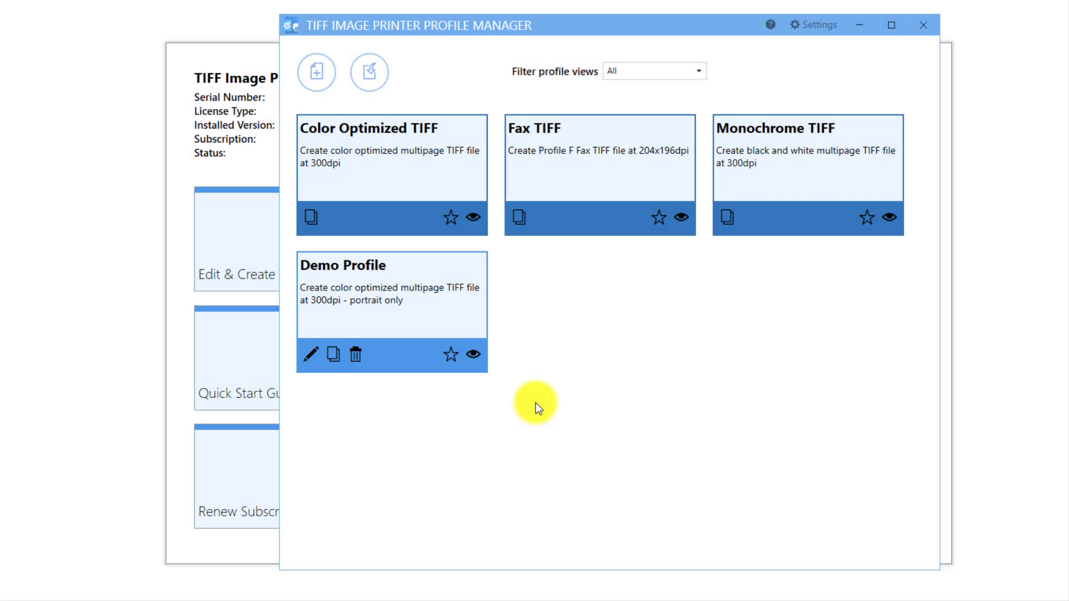
Step: Open Demo Profile for editing and set the rotation of landscape pages back to 0°
click(312, 356)
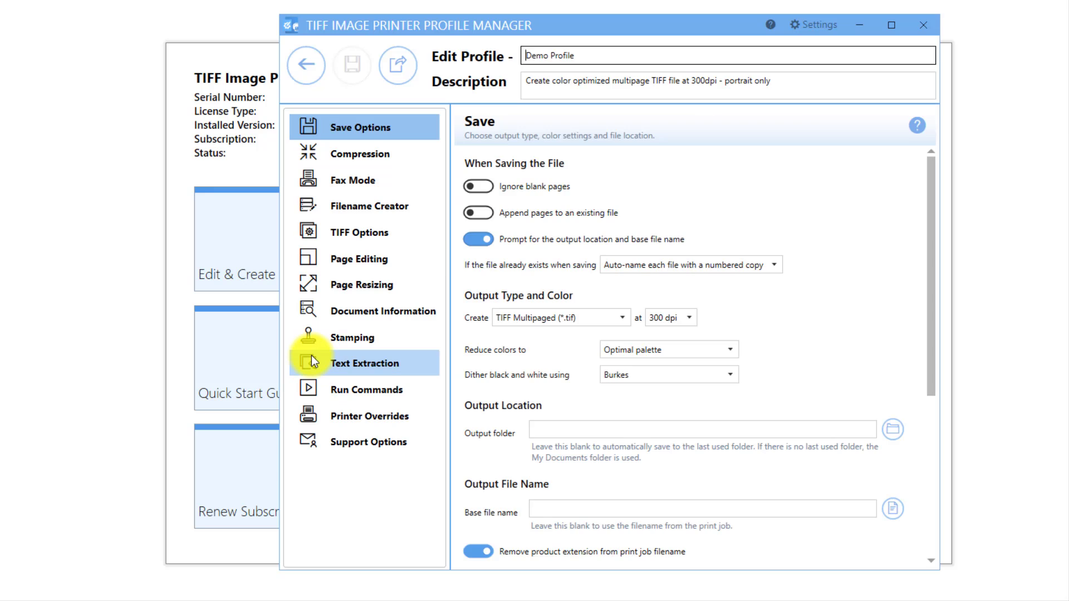
click(419, 258)
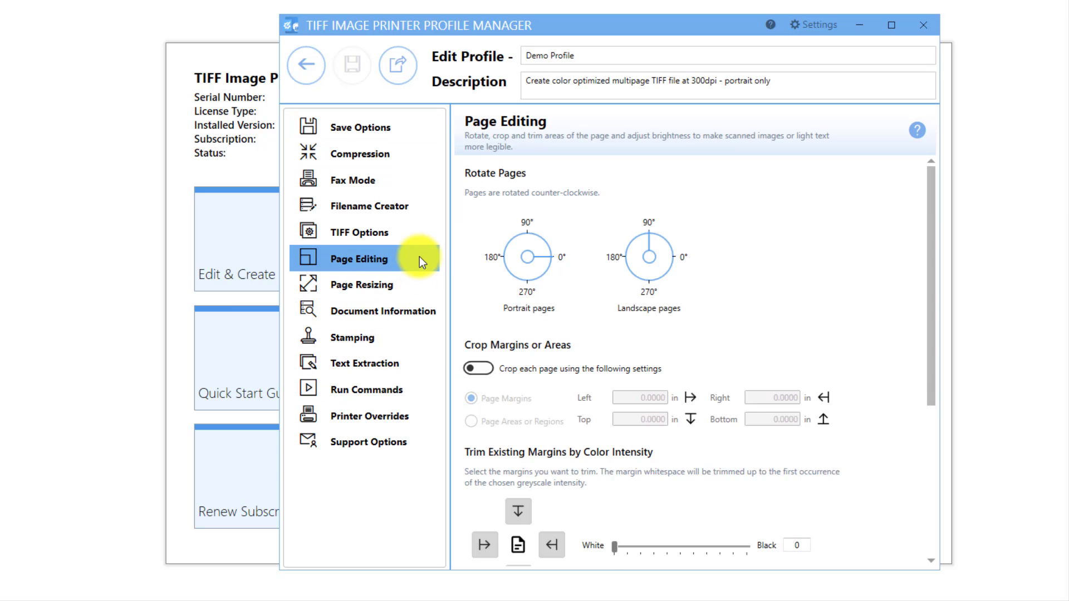
click(682, 256)
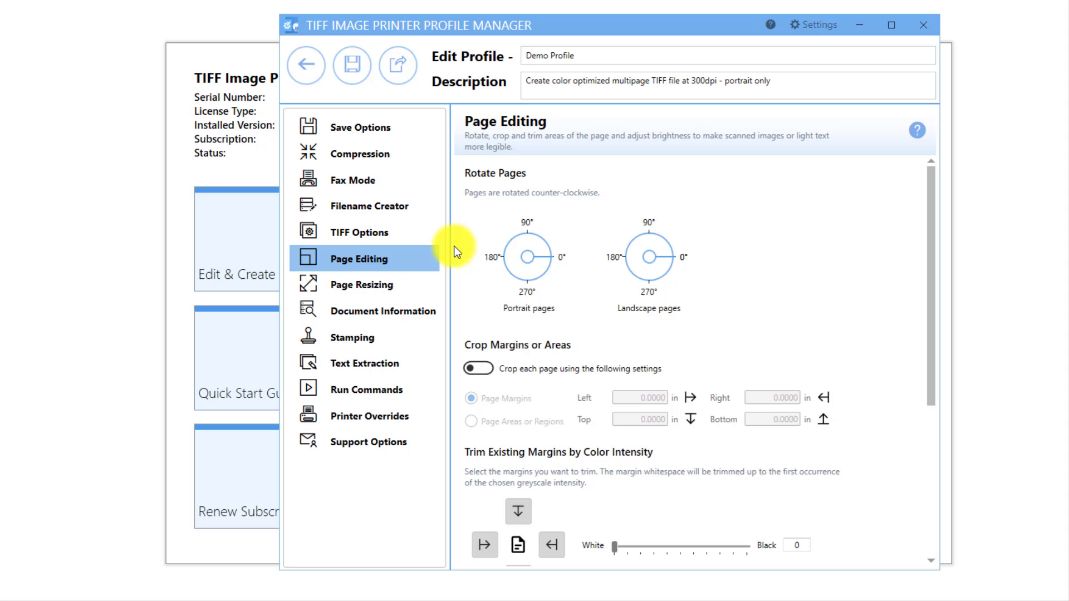
Step: Enable copying pages to a new size with forced portrait orientation and auto-rotate off, then save Demo Profile and close the profile manager
click(430, 279)
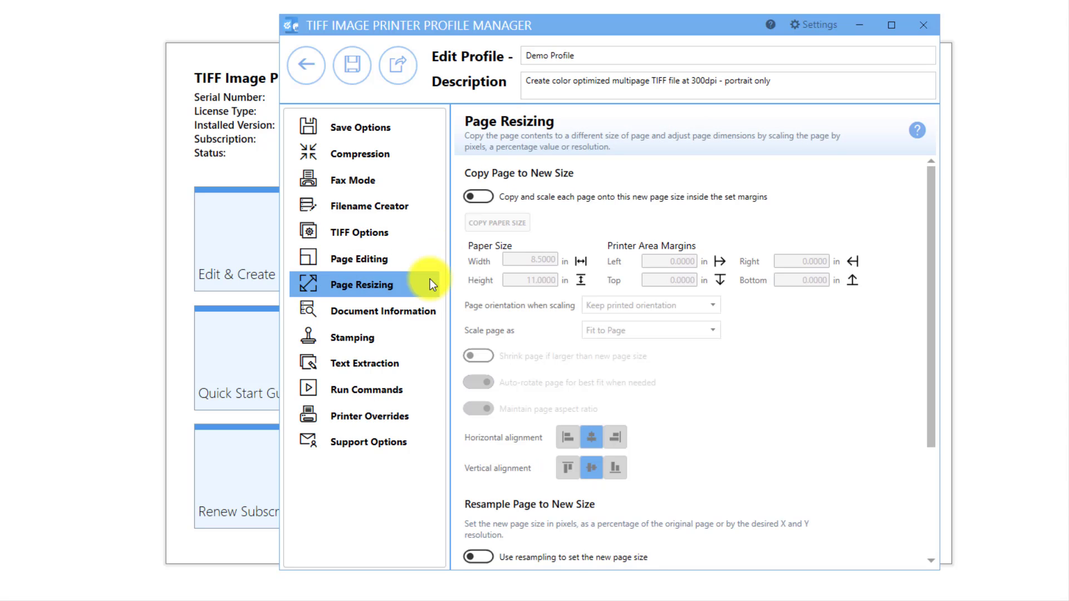
click(478, 198)
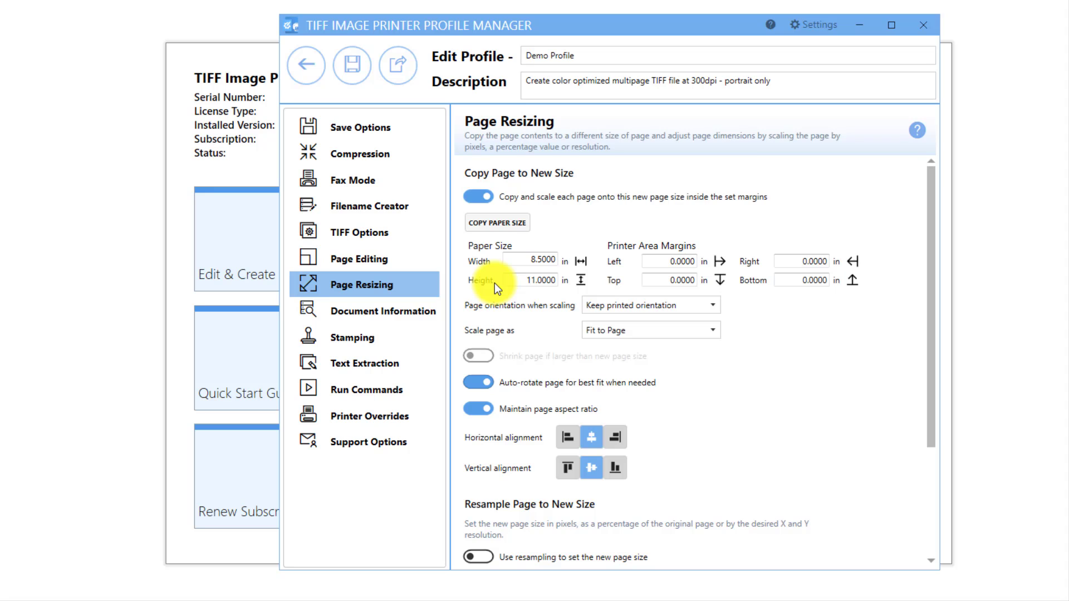
click(613, 303)
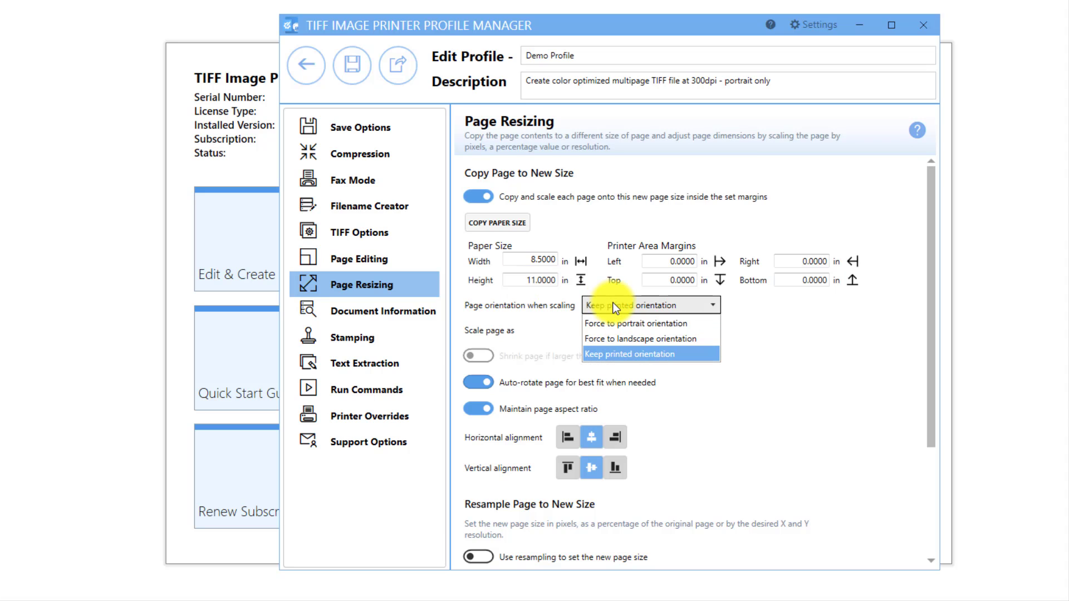
click(706, 328)
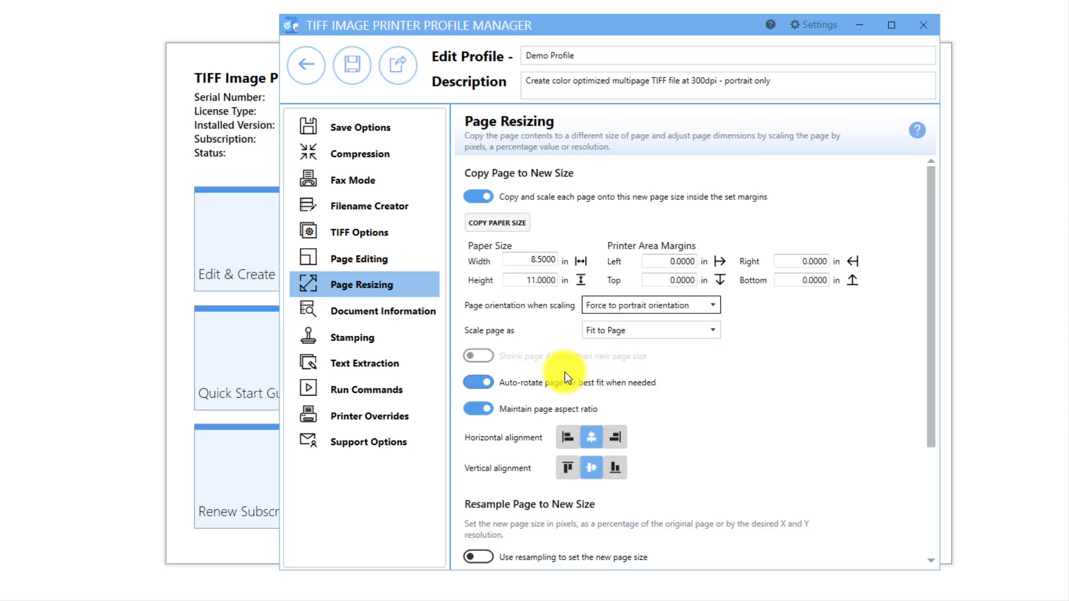
click(467, 383)
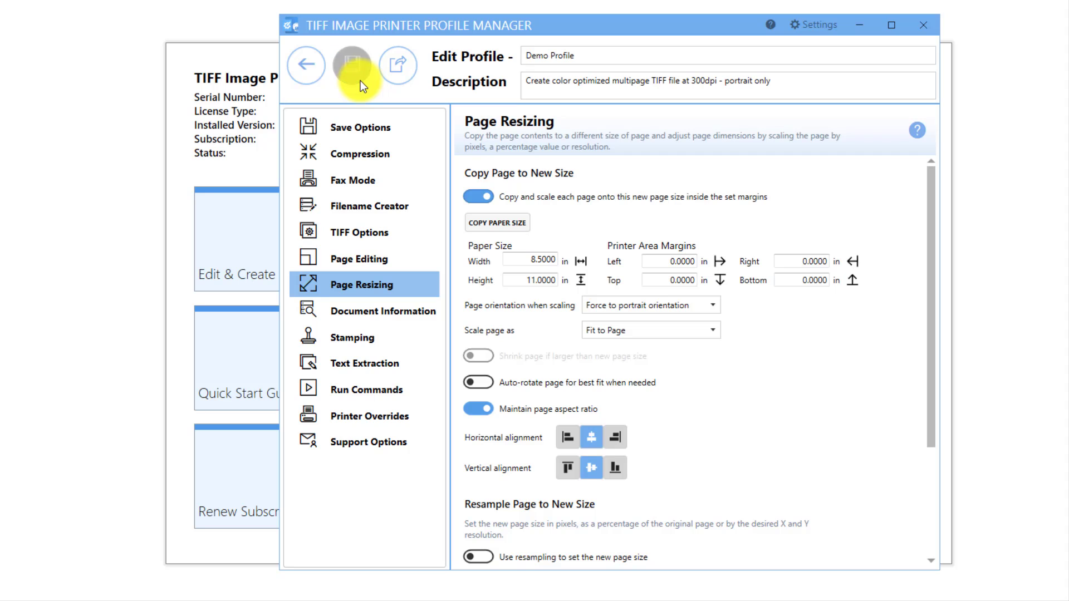
click(307, 65)
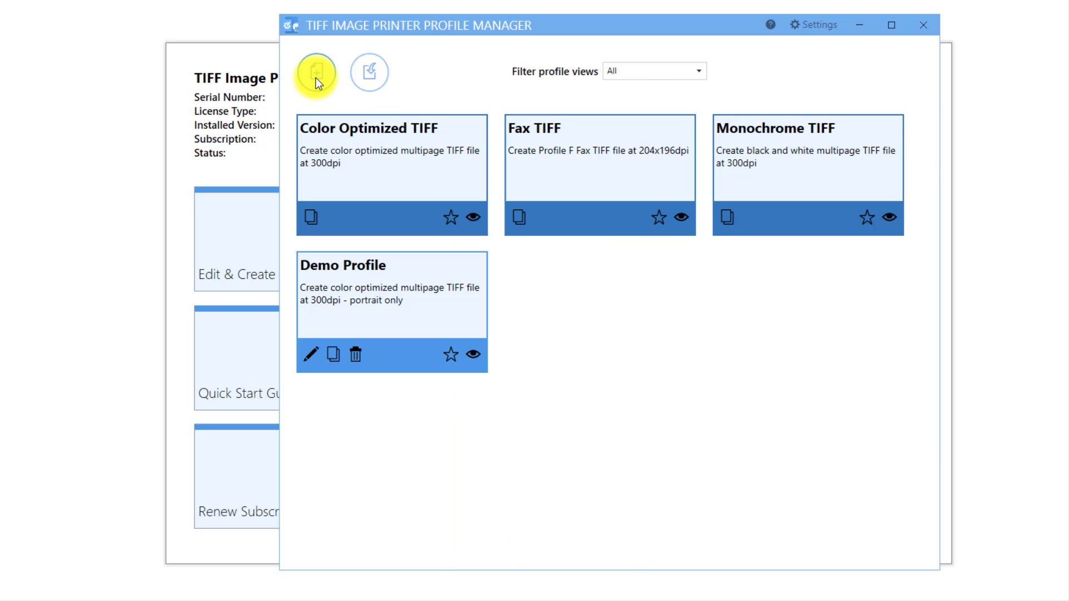
click(928, 28)
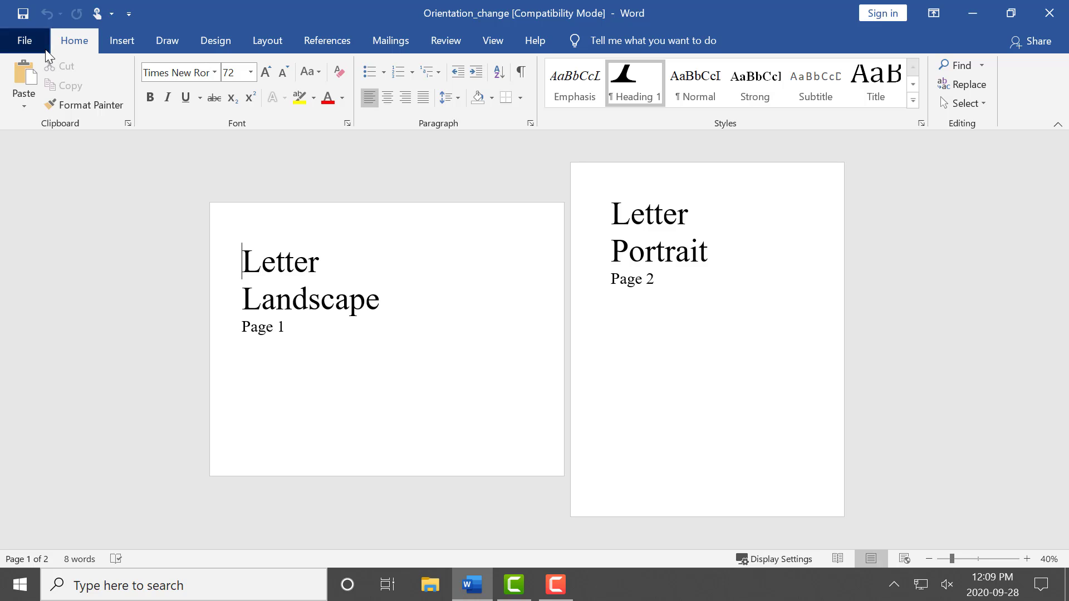
Step: Print the Word document again to TIFF Image Printer 12, save the output file and check the orientation of both TIFF pages
click(24, 40)
click(101, 346)
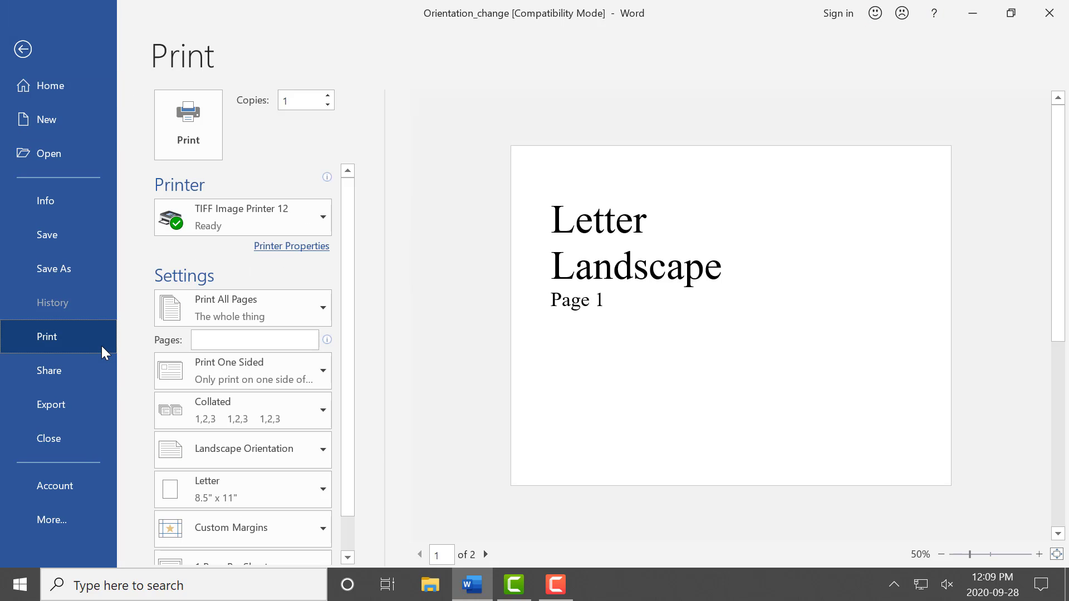
click(208, 132)
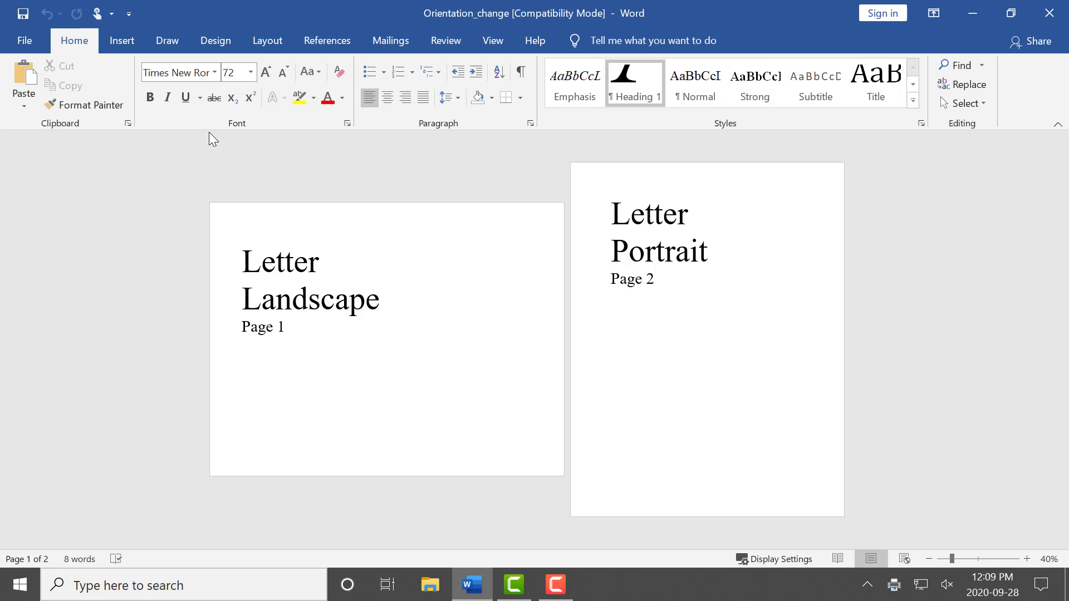
click(705, 486)
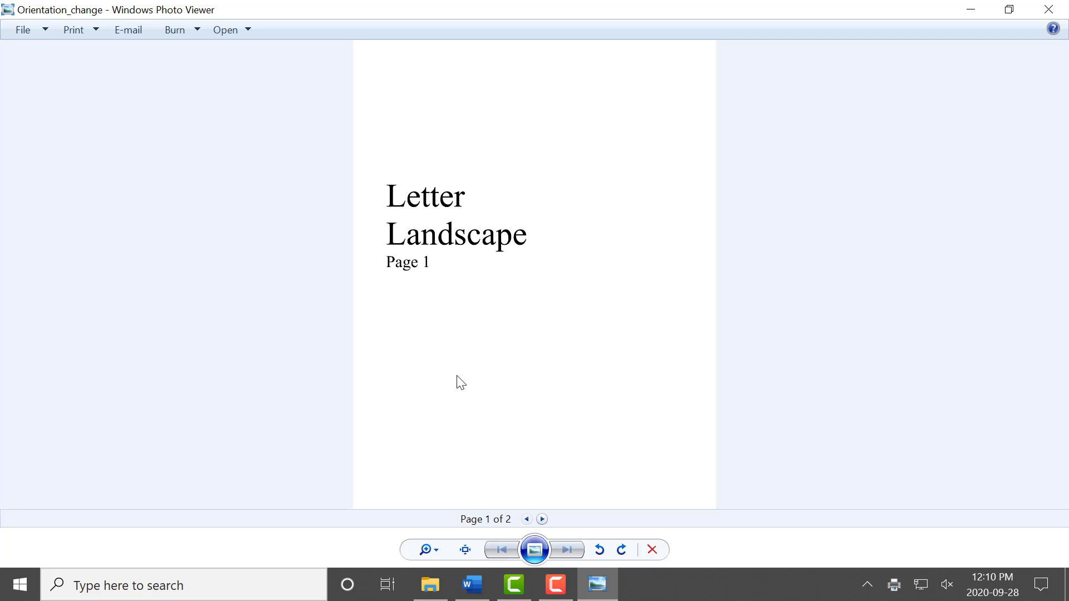
click(541, 519)
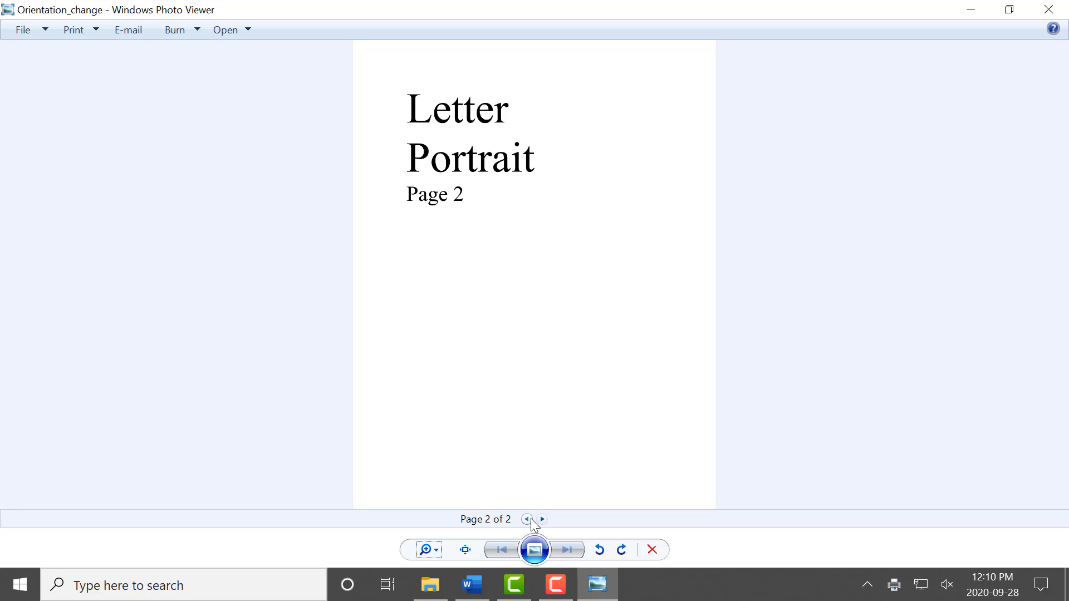
click(527, 520)
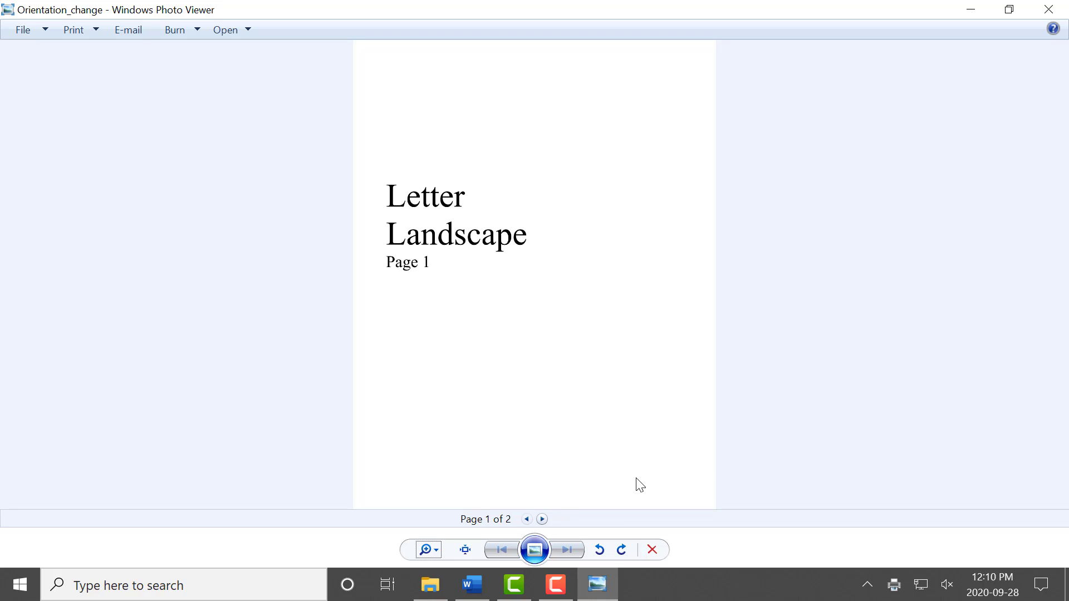